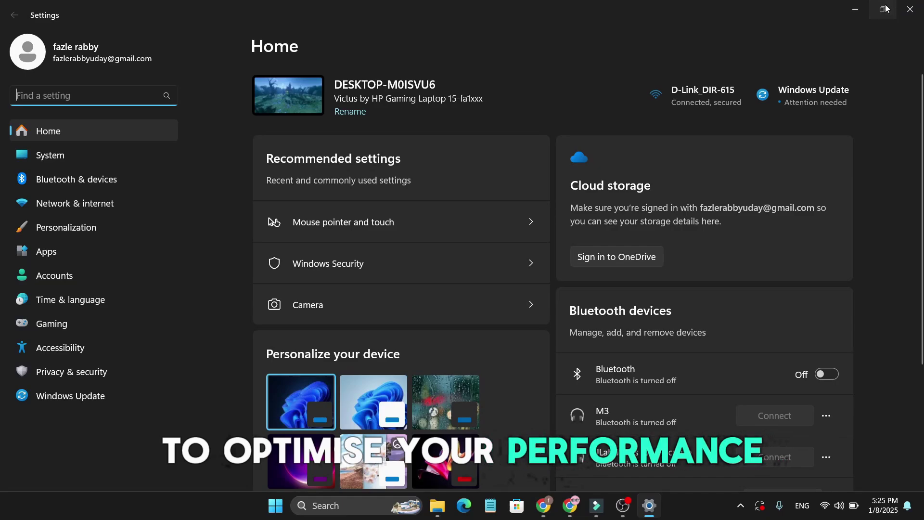
Restore the maximized Settings window and go to the Privacy & security page.
{"action": "left_click", "coordinate": [885, 8]}
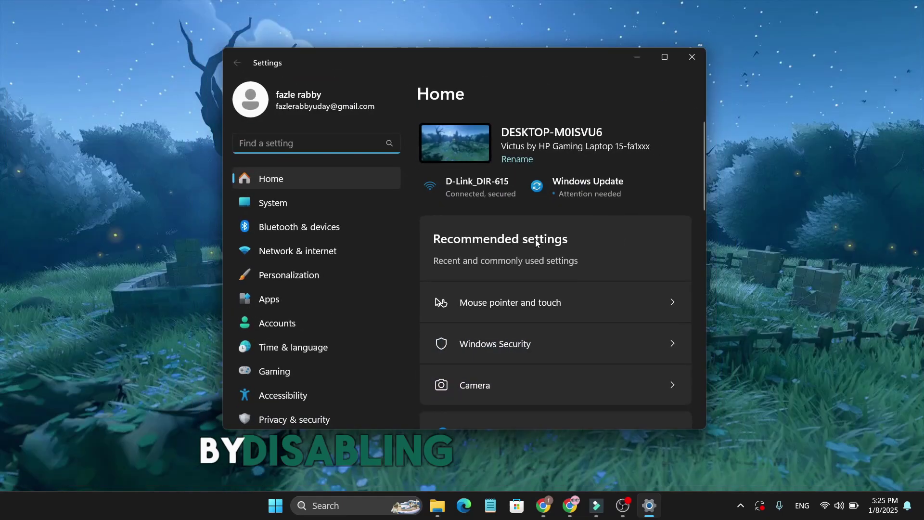
{"action": "scroll", "coordinate": [503, 302], "scroll_direction": "down", "scroll_amount": 8}
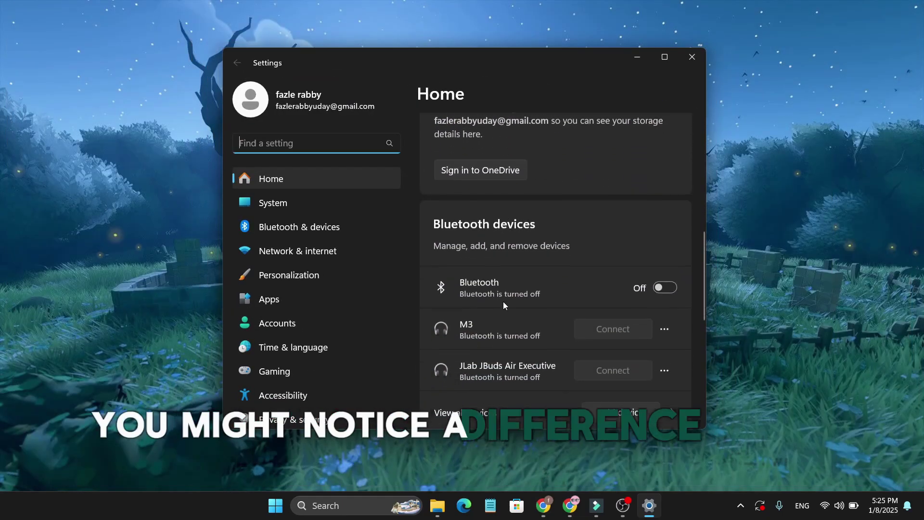
{"action": "scroll", "coordinate": [330, 237], "scroll_direction": "down", "scroll_amount": 1}
{"action": "scroll", "coordinate": [330, 237], "scroll_direction": "up", "scroll_amount": 1}
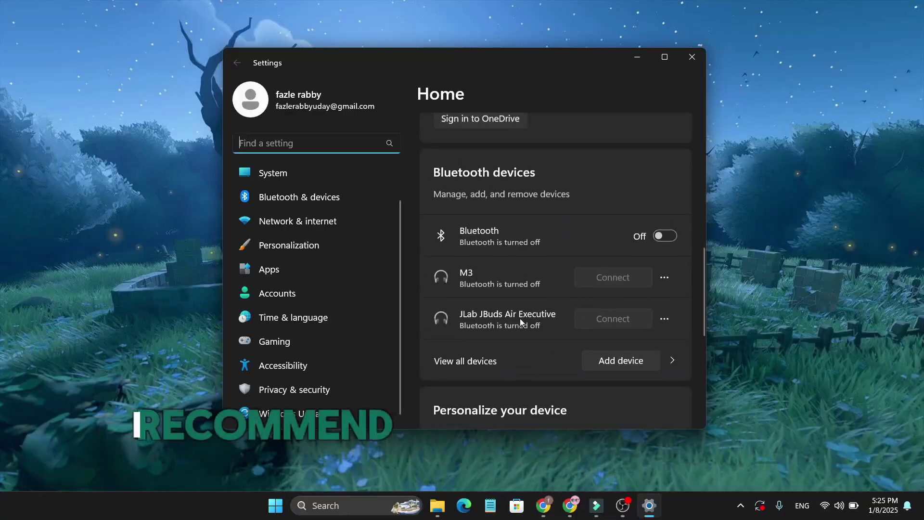
{"action": "scroll", "coordinate": [520, 319], "scroll_direction": "up", "scroll_amount": 5}
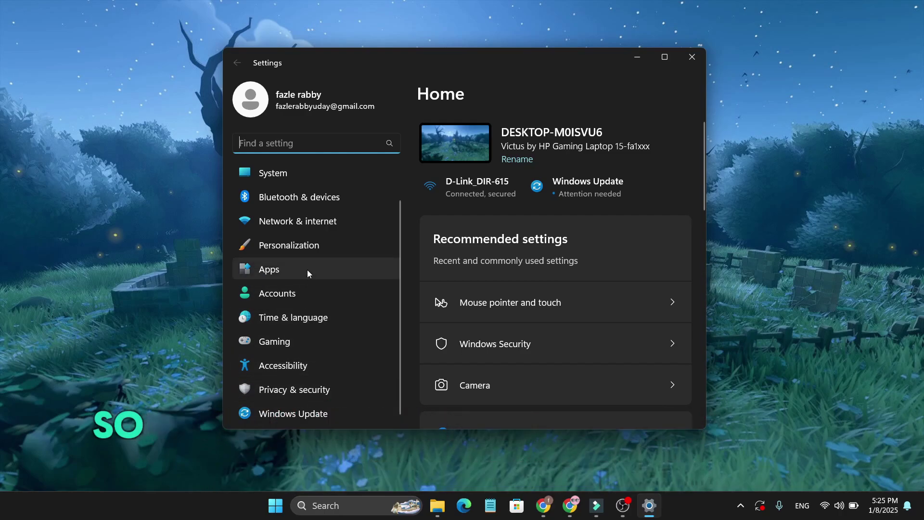
{"action": "left_click", "coordinate": [307, 392]}
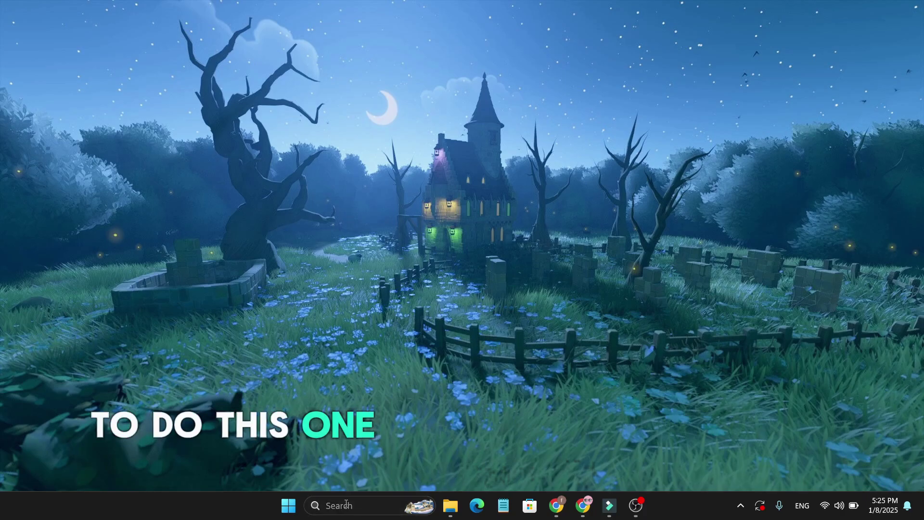
Search for 'turn windows' and open the Turn Windows features on or off dialog.
{"action": "left_click", "coordinate": [345, 503]}
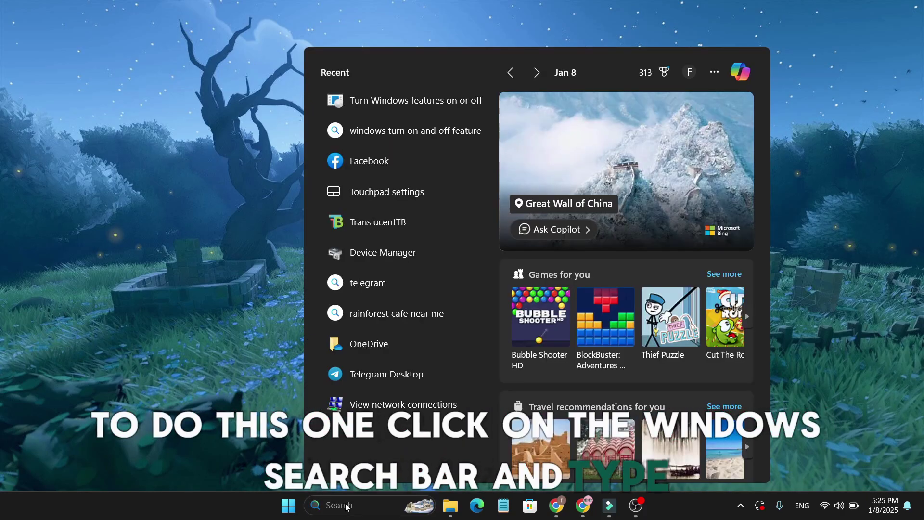
{"action": "type", "text": "turn"}
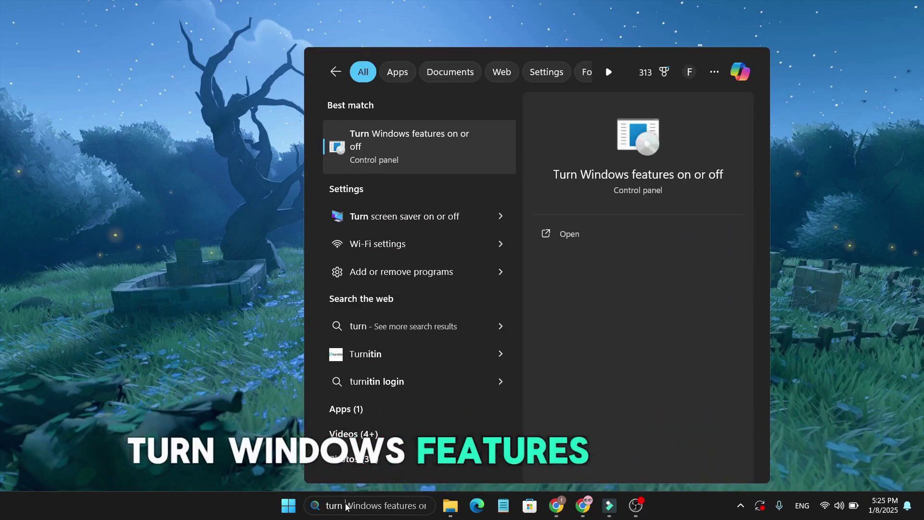
{"action": "type", "text": " windows"}
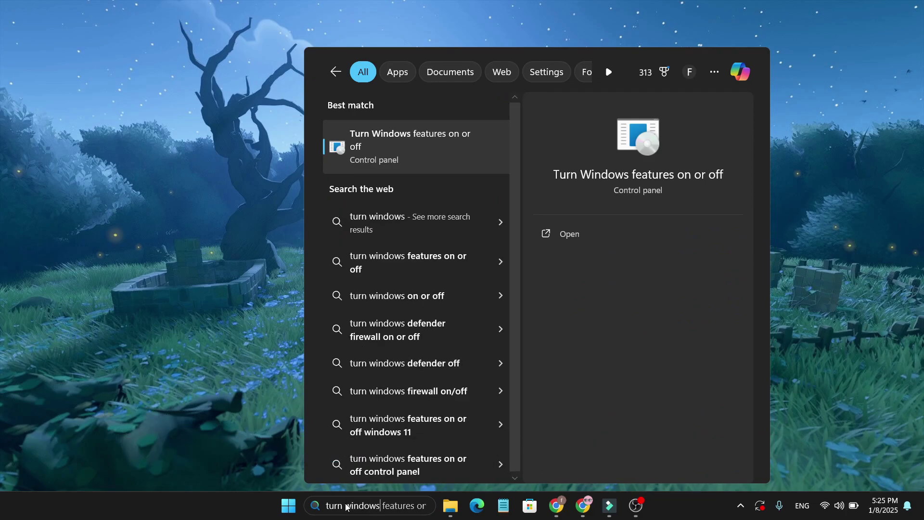
{"action": "left_click", "coordinate": [430, 148]}
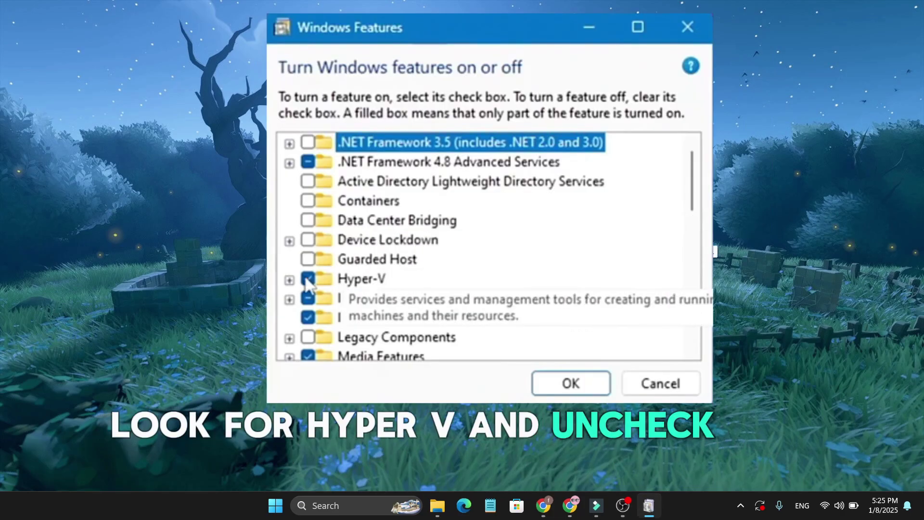
Uncheck Hyper-V in the Windows Features list and confirm with OK.
{"action": "left_click", "coordinate": [308, 279]}
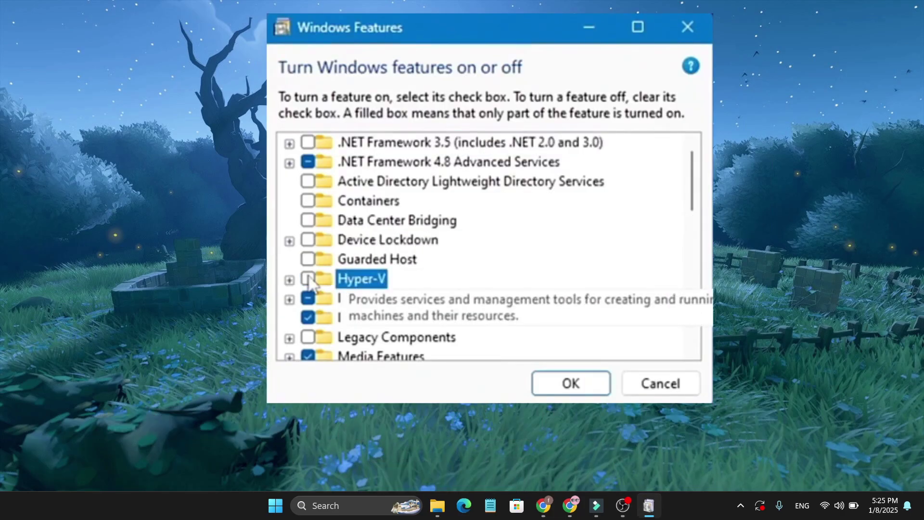
{"action": "left_click", "coordinate": [553, 388]}
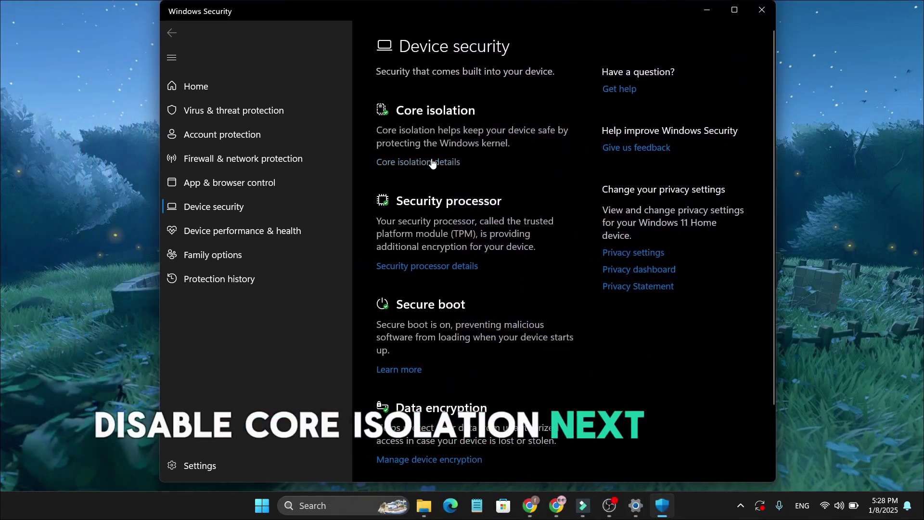
View the Core isolation details on the Device security page, then close Windows Security.
{"action": "left_click", "coordinate": [432, 162]}
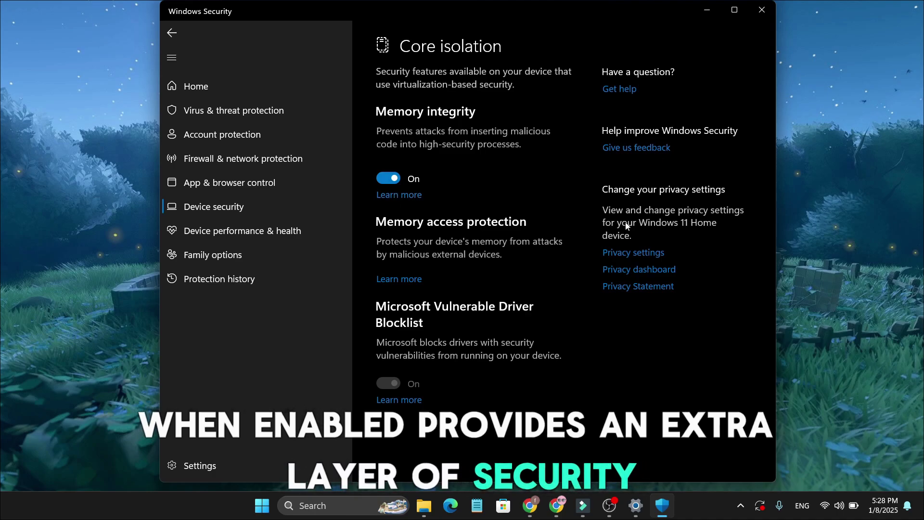
{"action": "left_click", "coordinate": [760, 14]}
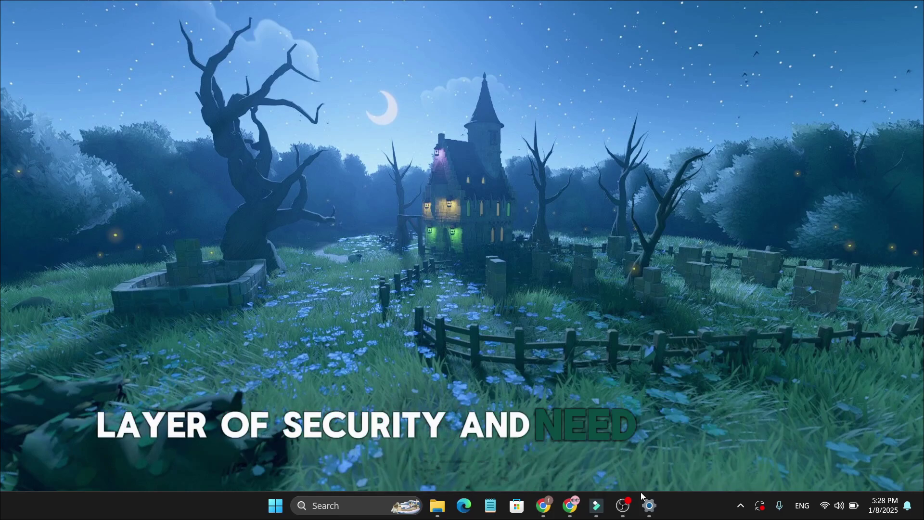
Close the leftover Settings window, refresh the desktop, and open the Start button's quick link menu.
{"action": "left_click", "coordinate": [649, 505]}
{"action": "left_click", "coordinate": [697, 59]}
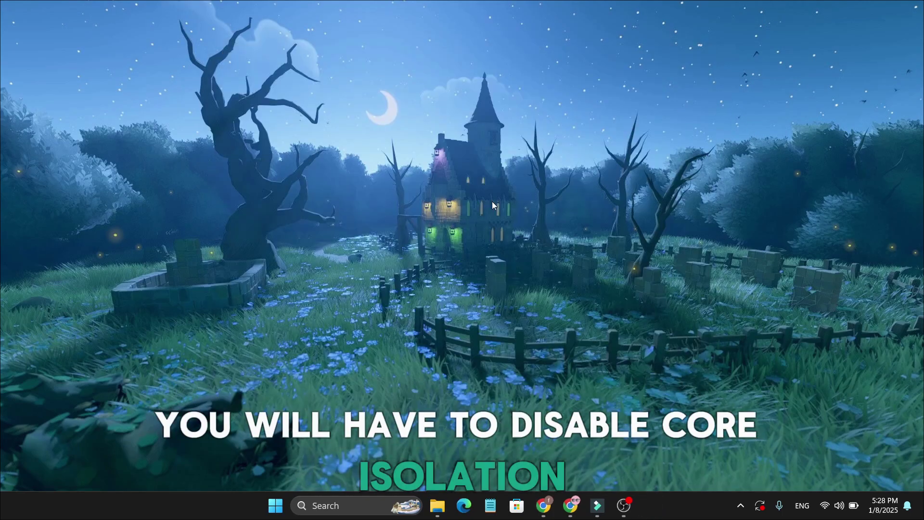
{"action": "right_click", "coordinate": [467, 195]}
{"action": "left_click", "coordinate": [510, 249]}
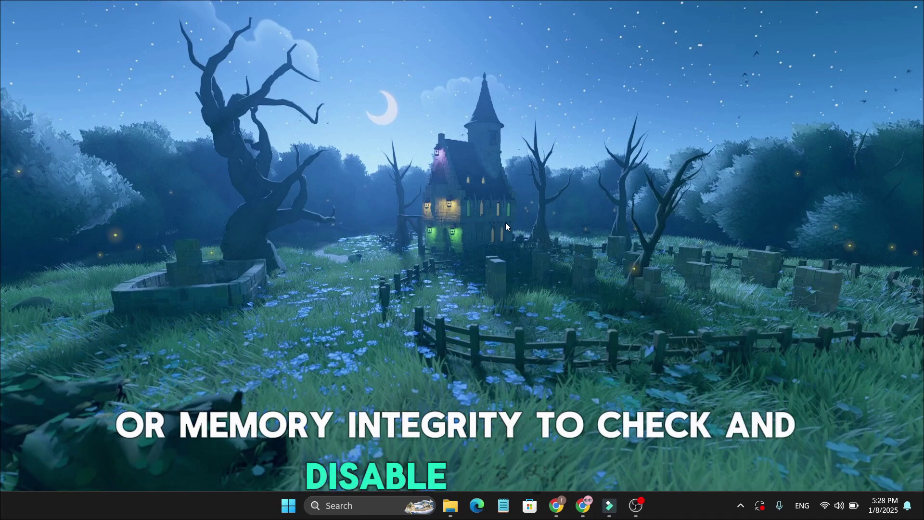
{"action": "right_click", "coordinate": [289, 512]}
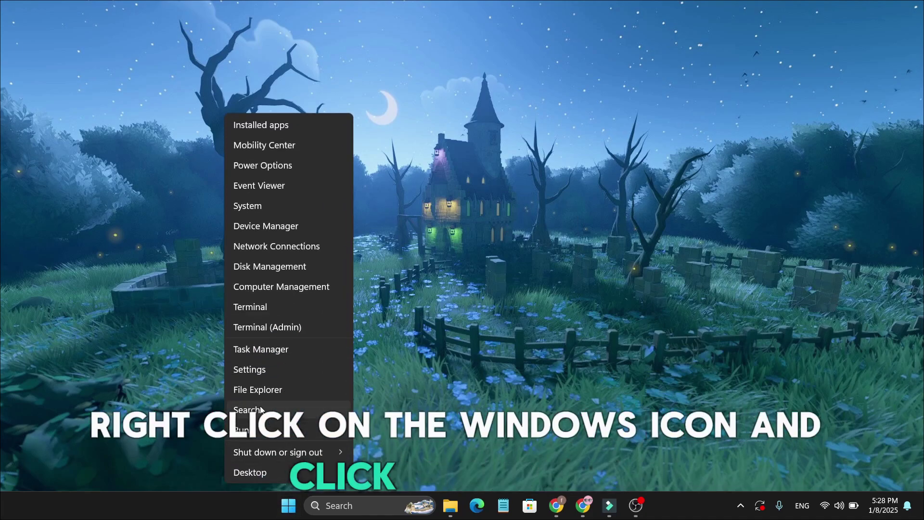
Launch Settings from the quick link menu and go to Privacy & security > Windows Security.
{"action": "left_click", "coordinate": [274, 368]}
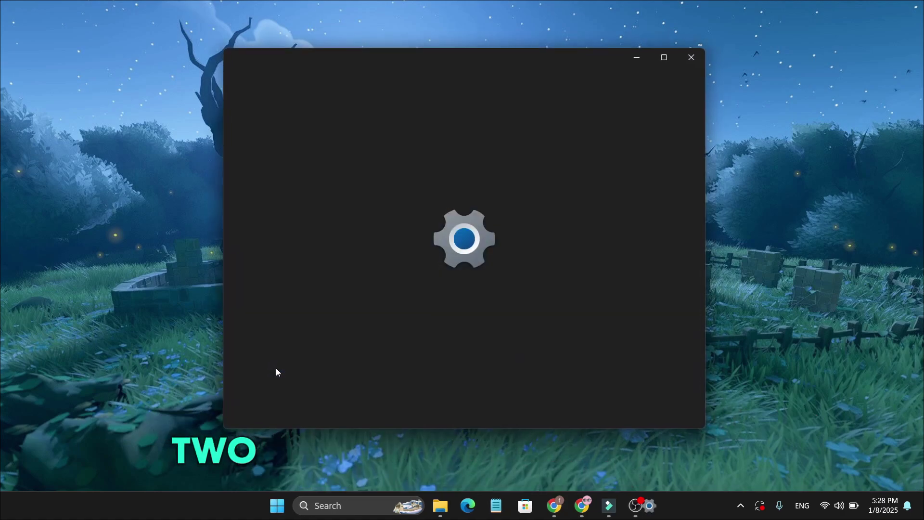
{"action": "scroll", "coordinate": [298, 359], "scroll_direction": "down", "scroll_amount": 1}
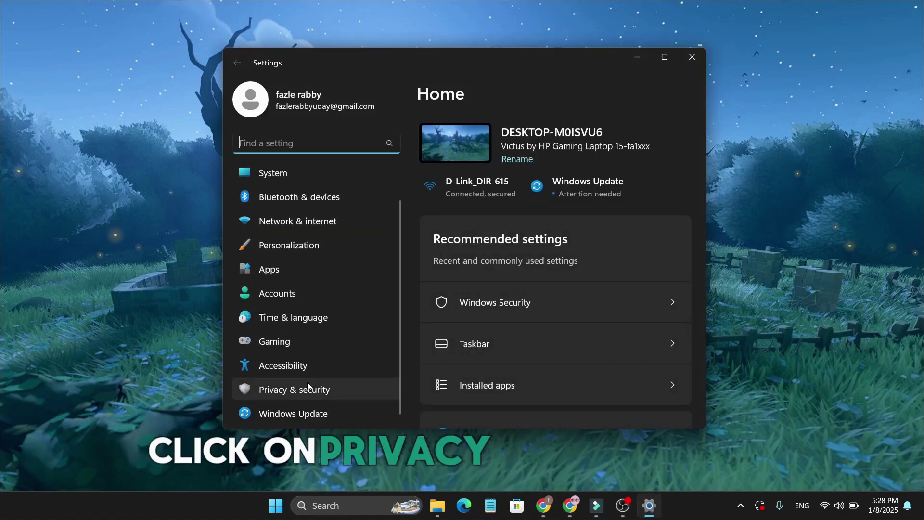
{"action": "left_click", "coordinate": [317, 391]}
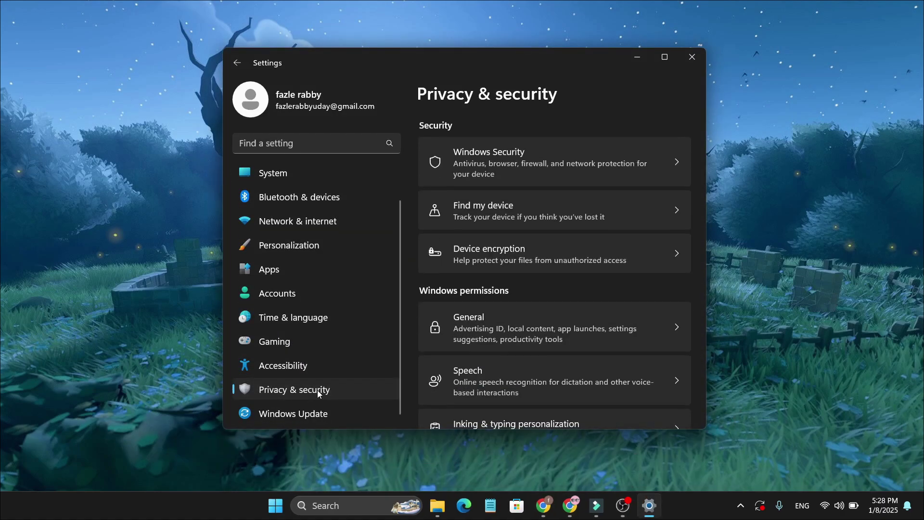
{"action": "left_click", "coordinate": [623, 166]}
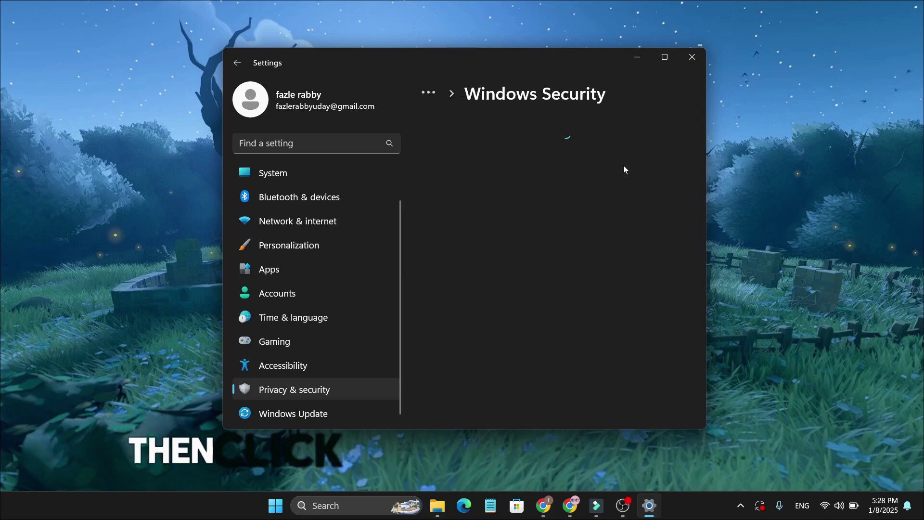
{"action": "scroll", "coordinate": [472, 237], "scroll_direction": "down", "scroll_amount": 3}
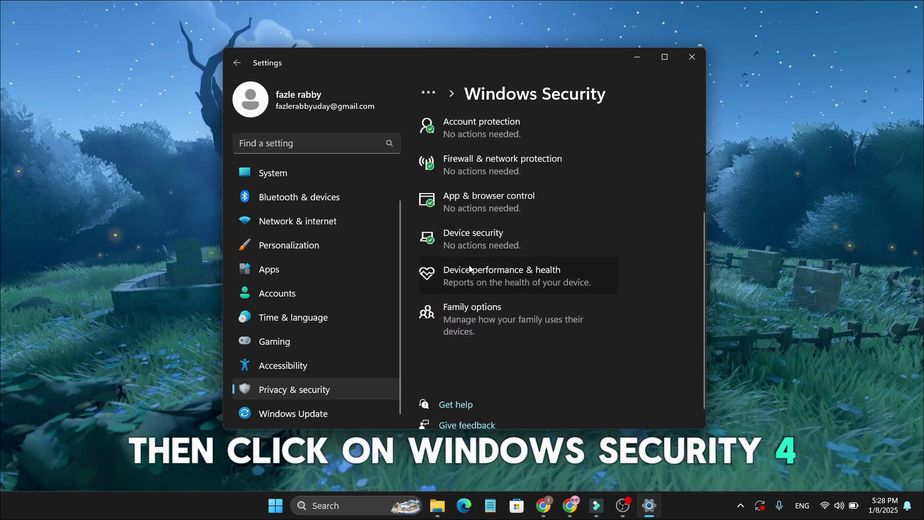
Open the Device security area in Windows Security.
{"action": "left_click", "coordinate": [484, 239]}
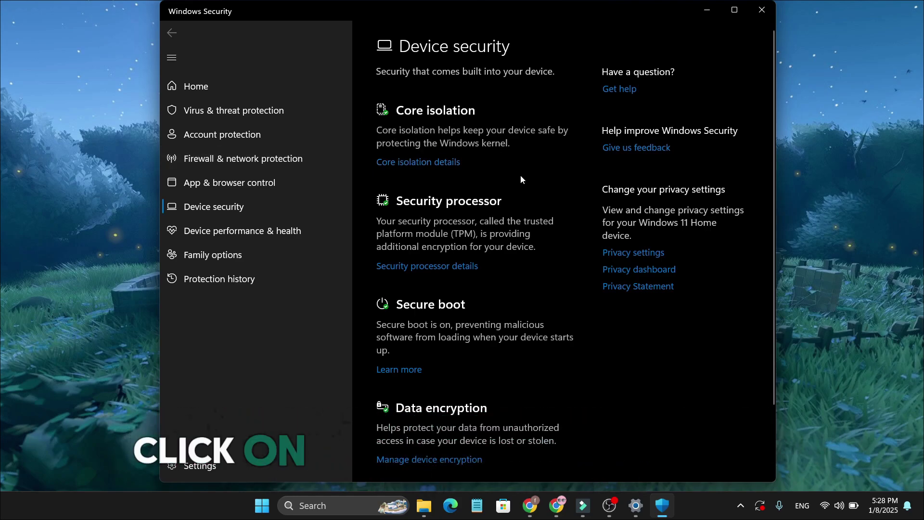
Open the Core isolation details and switch Memory integrity to Off.
{"action": "left_click", "coordinate": [441, 162]}
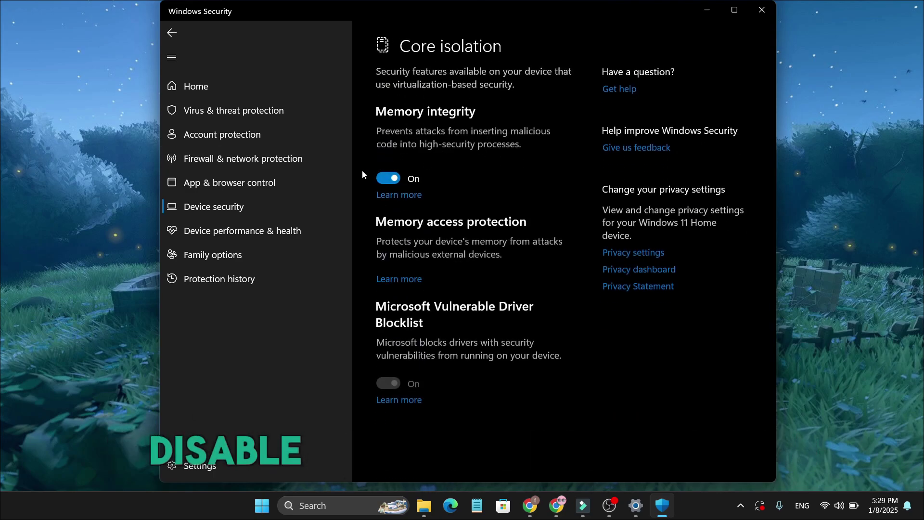
{"action": "left_click", "coordinate": [387, 179]}
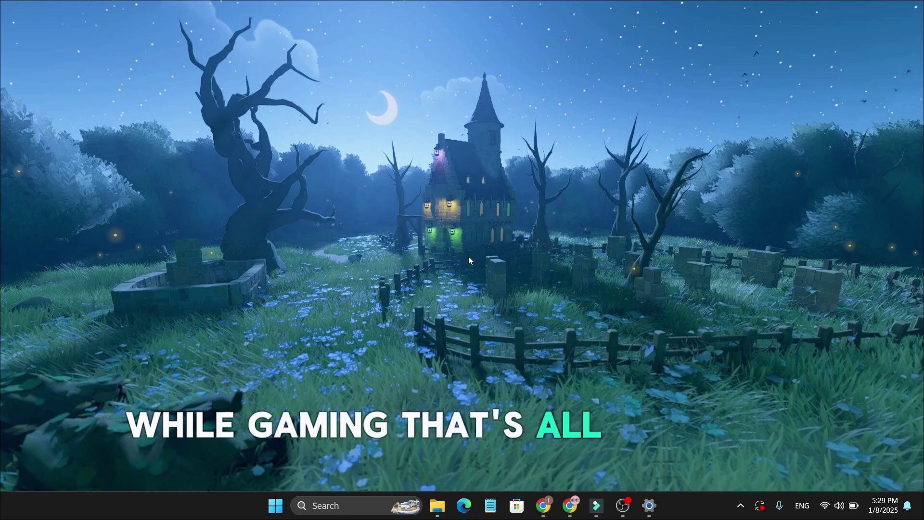
{"action": "right_click", "coordinate": [423, 185]}
{"action": "left_click", "coordinate": [471, 238]}
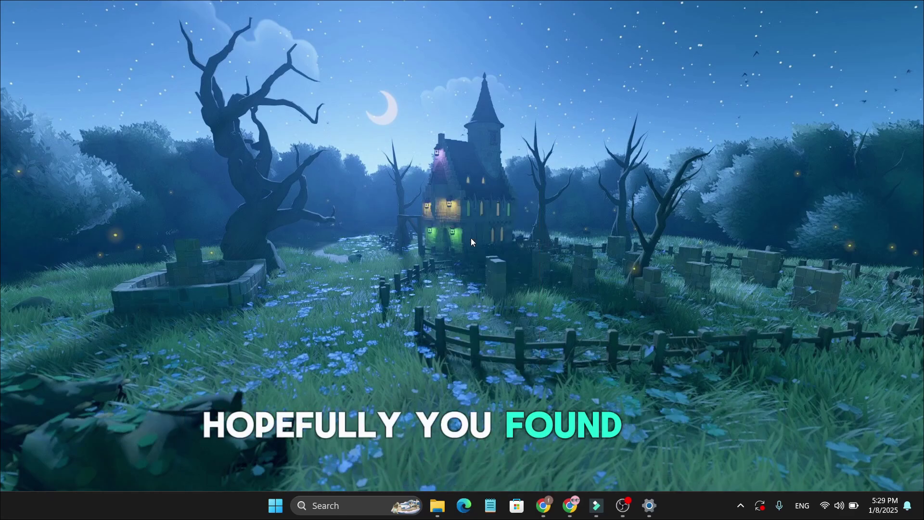
{"action": "right_click", "coordinate": [532, 321]}
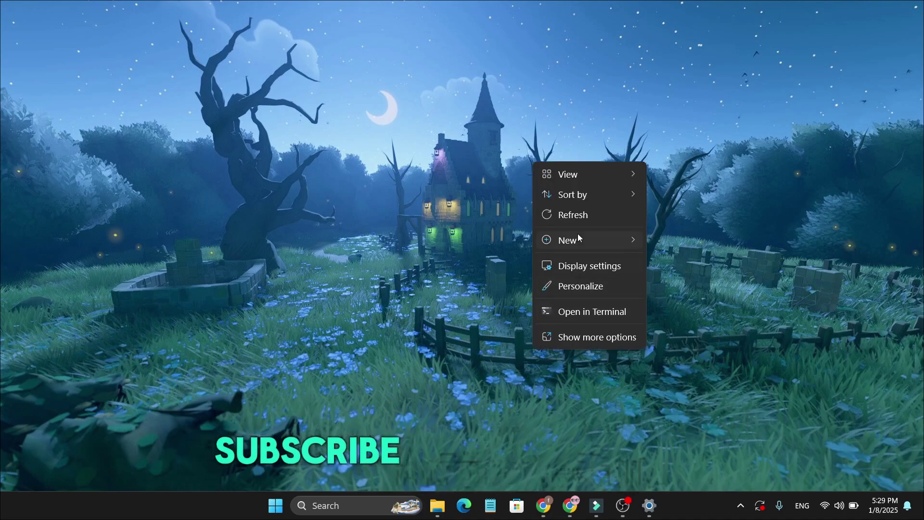
{"action": "left_click", "coordinate": [576, 212]}
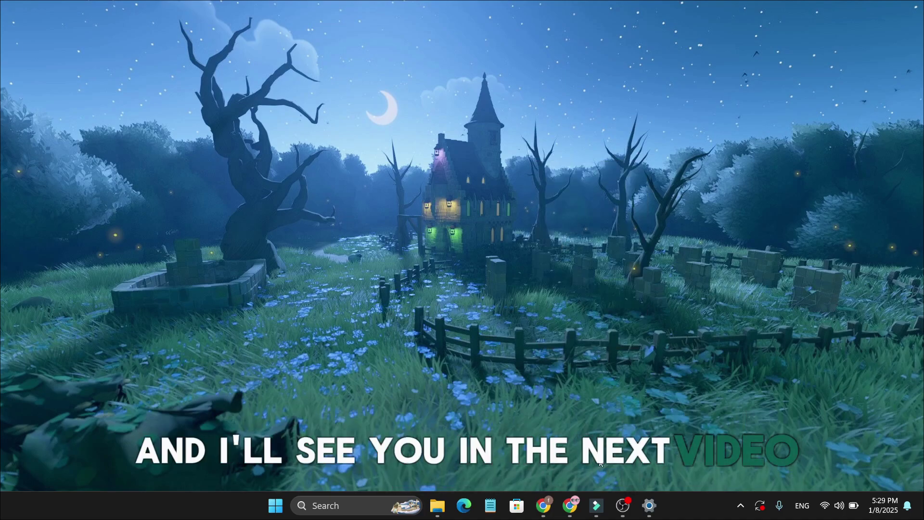